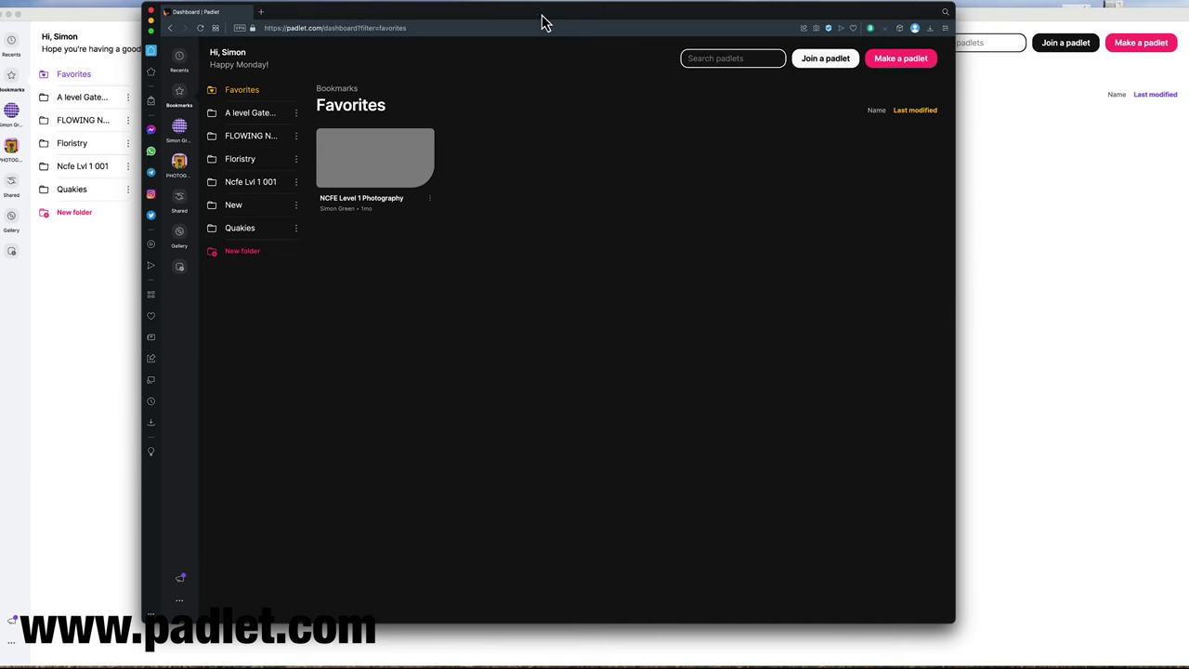
# Drag the browser window showing the dashboard's Favorites to the right
pyautogui.moveTo(544, 22); pyautogui.dragTo(587, 22)
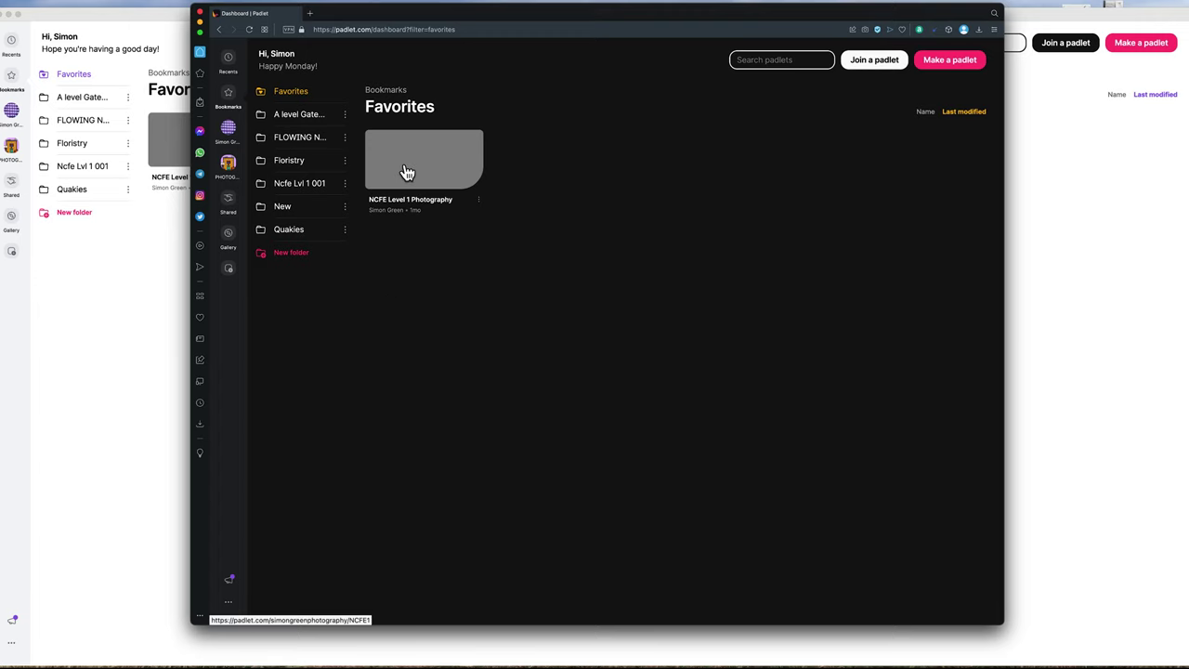
pyautogui.moveTo(376, 20)
pyautogui.mouseDown()
pyautogui.moveTo(534, 130)
pyautogui.moveTo(378, 8)
pyautogui.mouseUp()
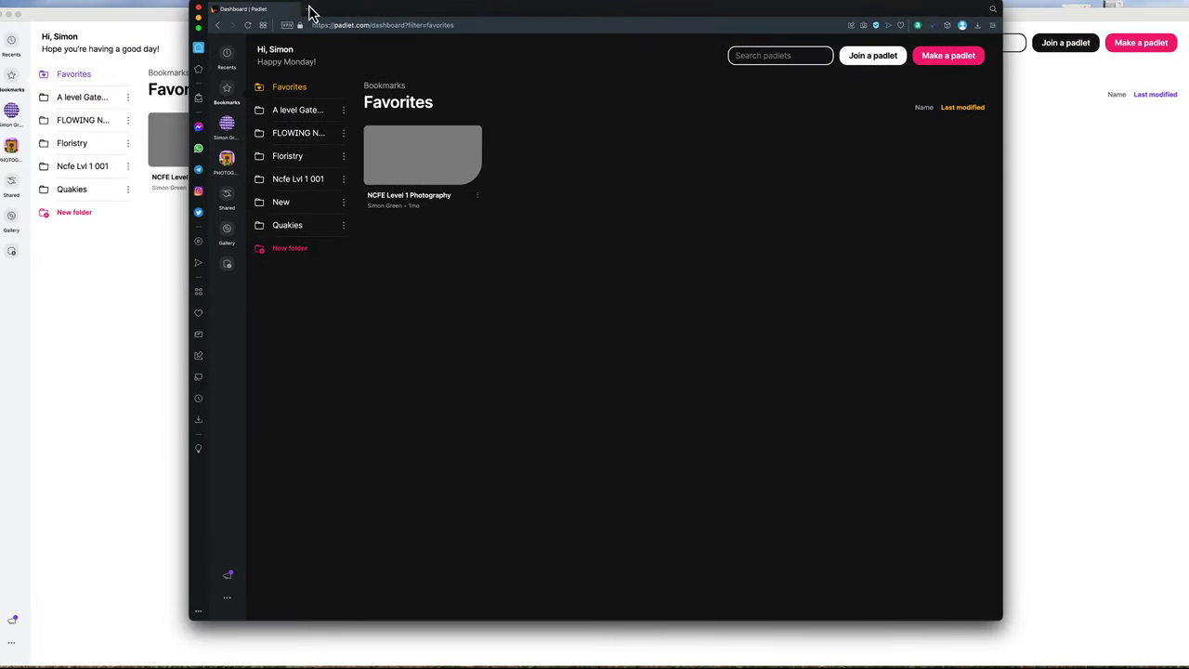
pyautogui.moveTo(366, 20); pyautogui.dragTo(415, 31)
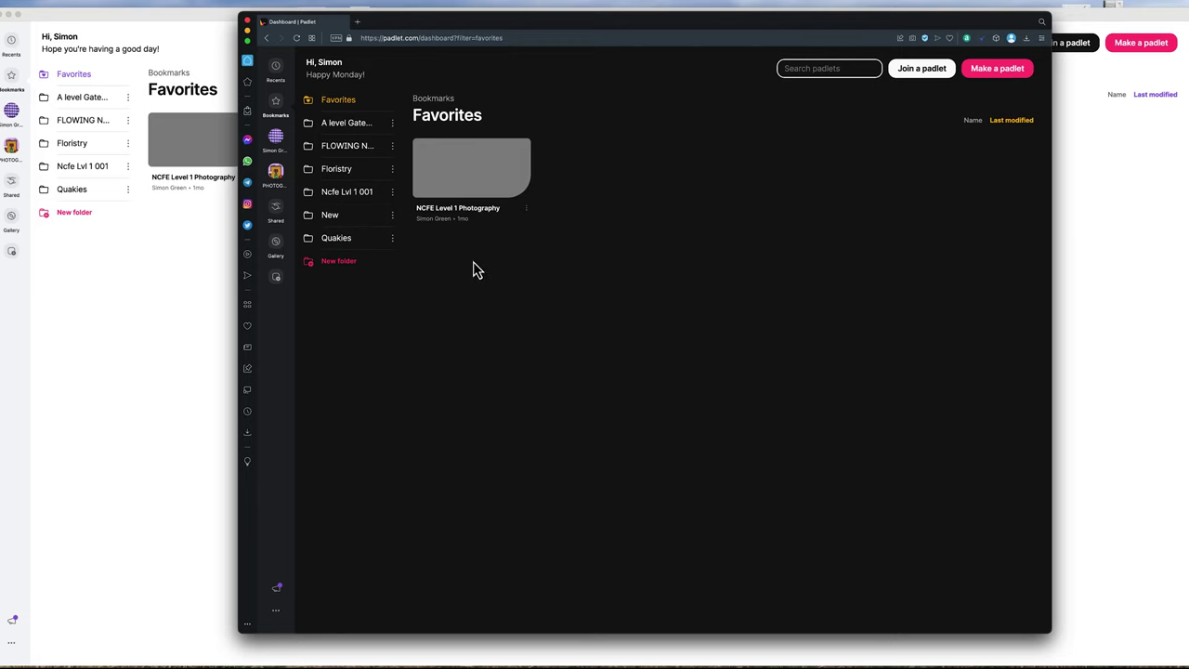
# Open the NCFE Level 1 Photography padlet and settle its browser window near the top
pyautogui.click(452, 184)
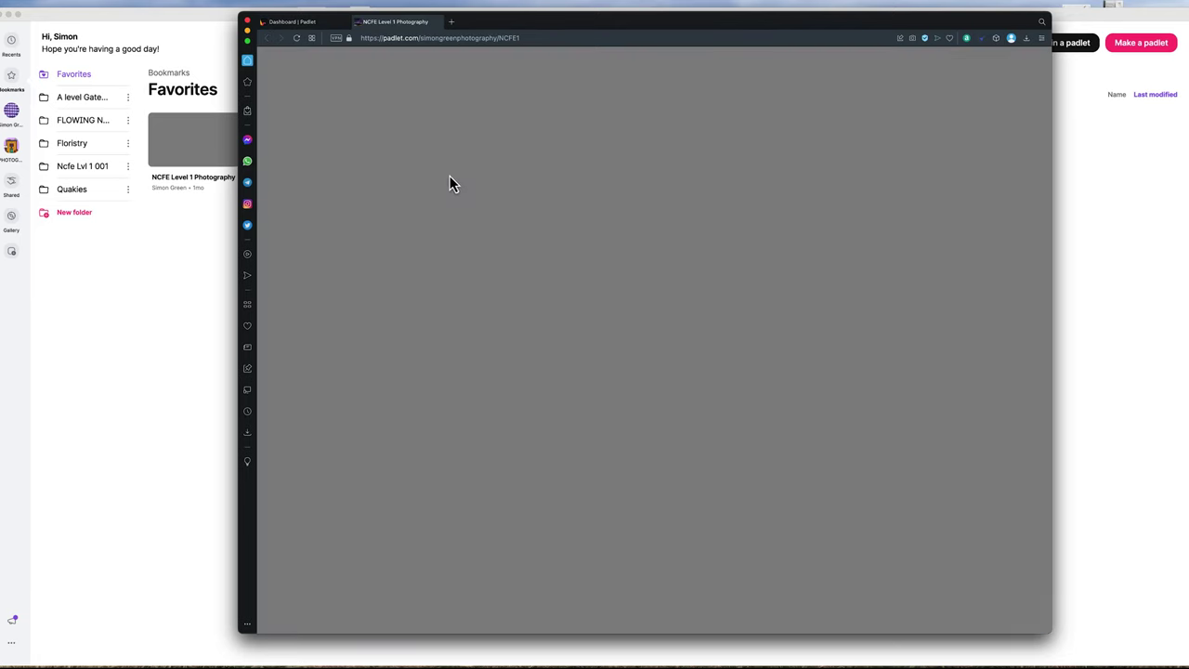
pyautogui.moveTo(474, 22); pyautogui.dragTo(407, 11)
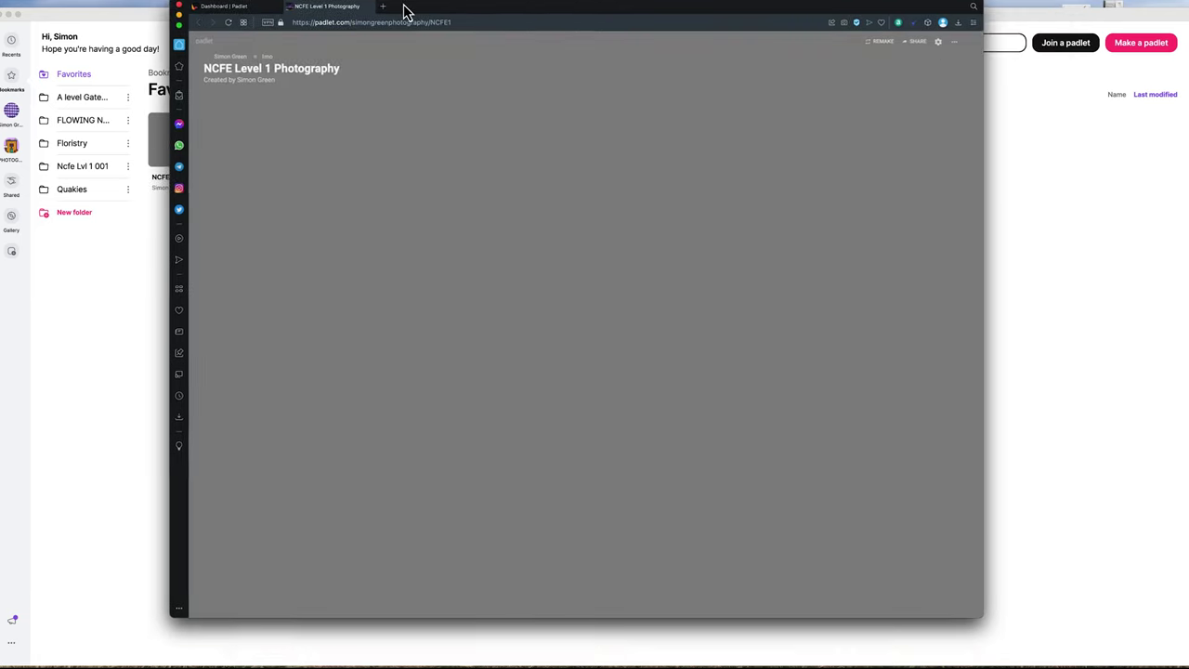
pyautogui.moveTo(485, 2); pyautogui.dragTo(497, 46)
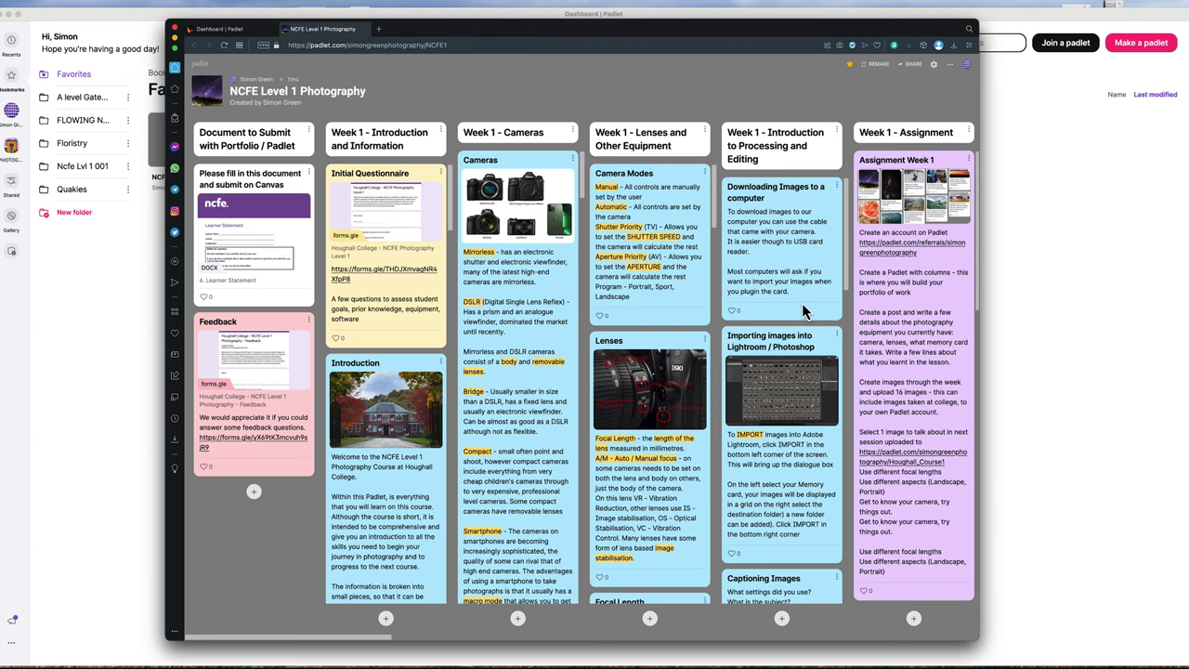
# Browse the example's weekly columns, then close its browser window
pyautogui.moveTo(387, 638); pyautogui.dragTo(230, 601)
pyautogui.scroll(-5, 757, 306)
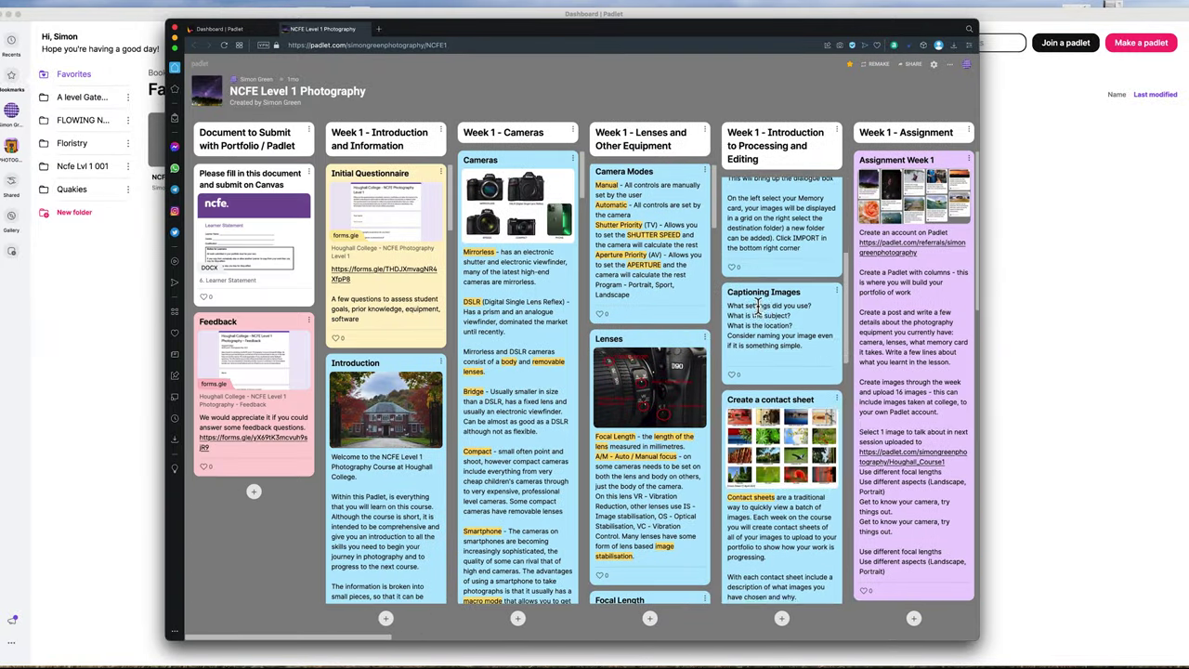
pyautogui.scroll(-4, 757, 306)
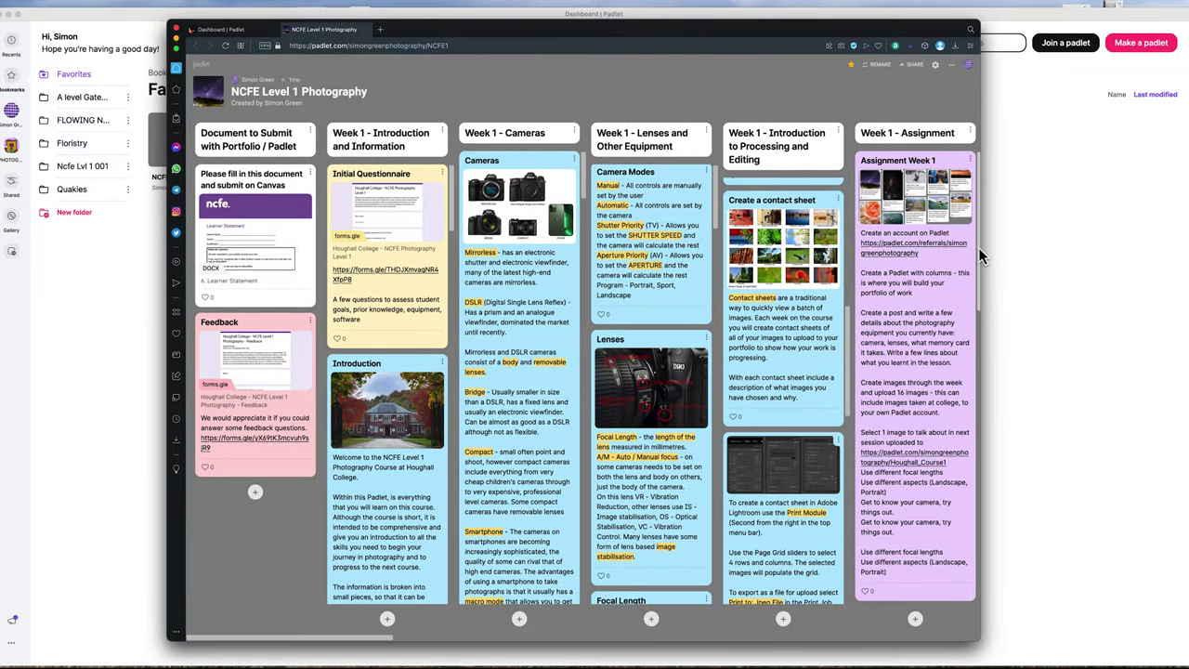
pyautogui.moveTo(978, 247); pyautogui.dragTo(967, 531)
pyautogui.scroll(-2, 966, 531)
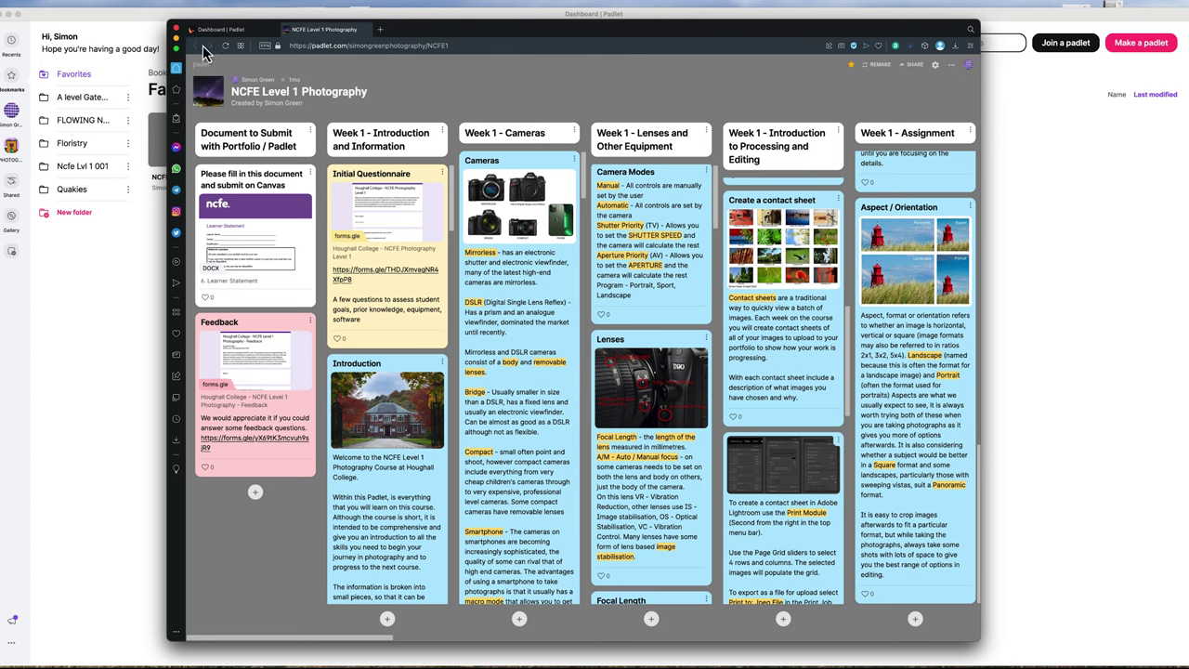
pyautogui.click(177, 29)
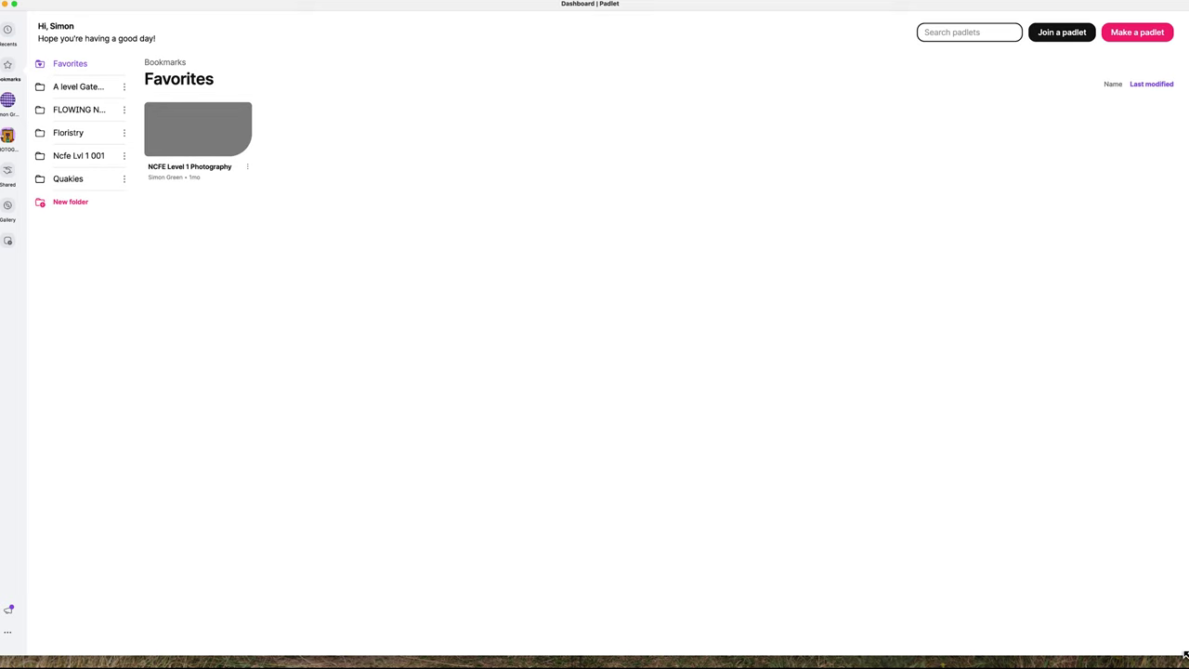
pyautogui.moveTo(1185, 655); pyautogui.dragTo(1188, 663)
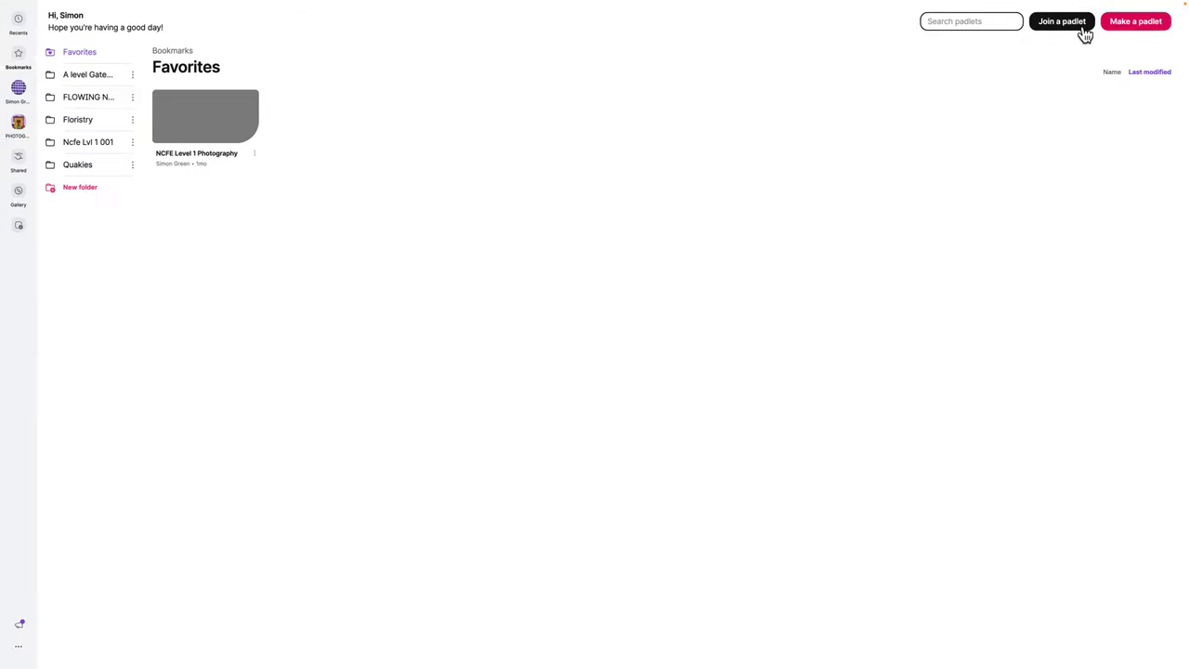
# Show the new-padlet formats: Wall, Stream, Grid, Shelf, Map, Canvas and Timeline
pyautogui.click(1135, 25)
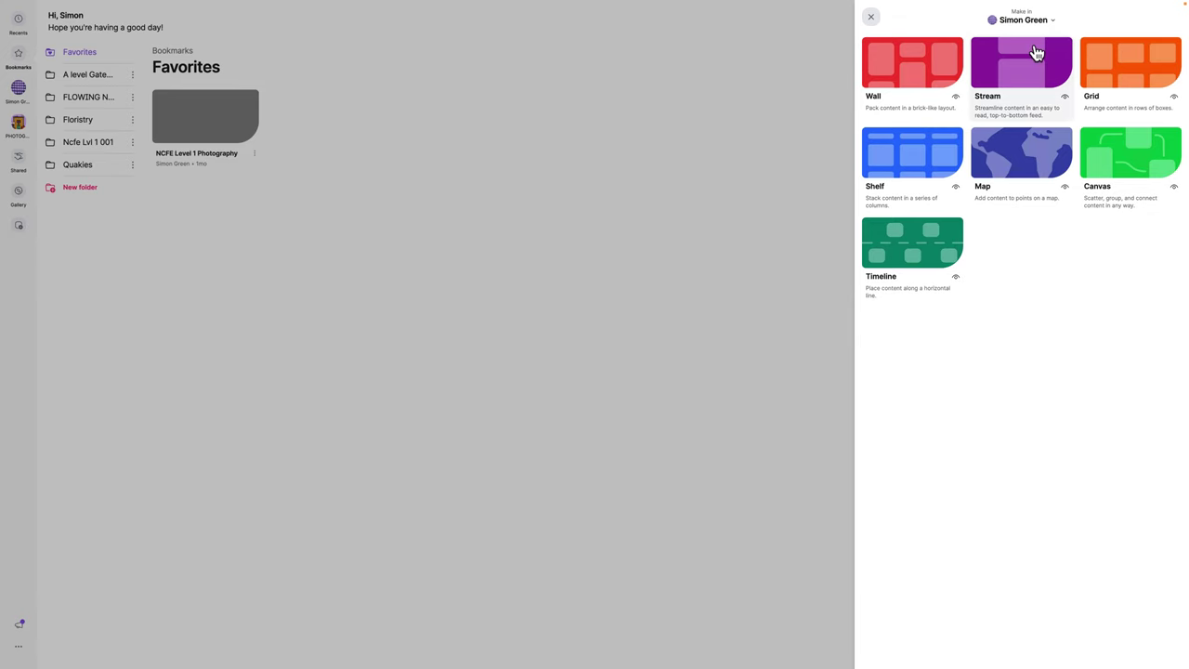
# Choose the Shelf format for the new padlet
pyautogui.click(918, 160)
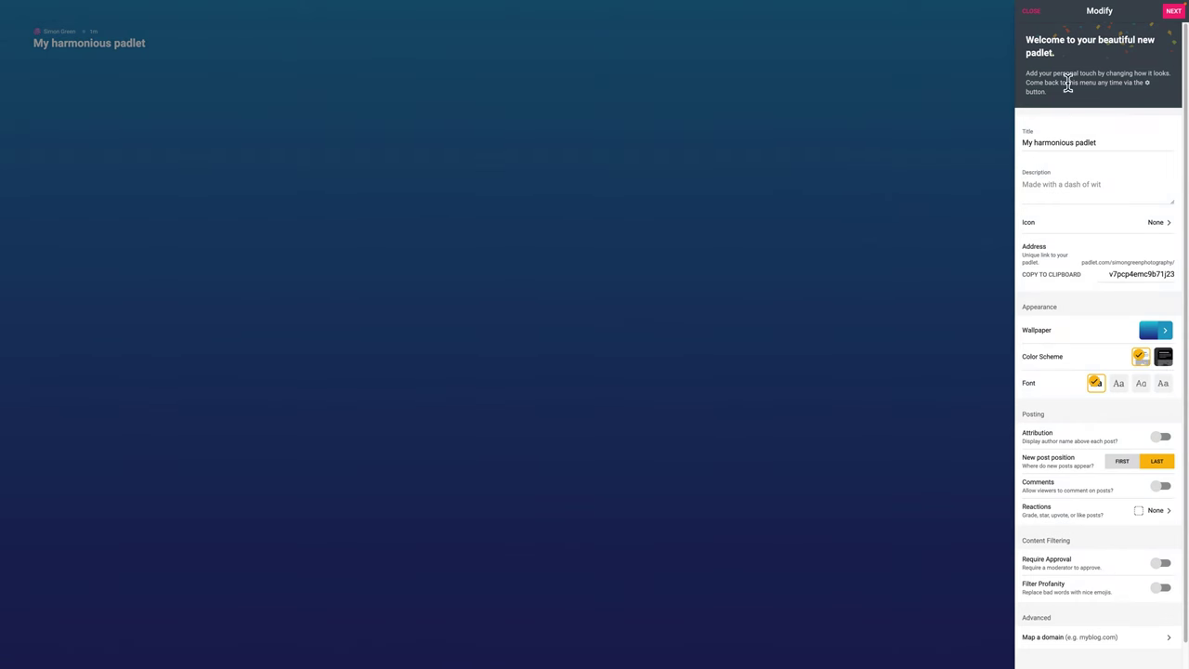
pyautogui.scroll(-1, 1129, 474)
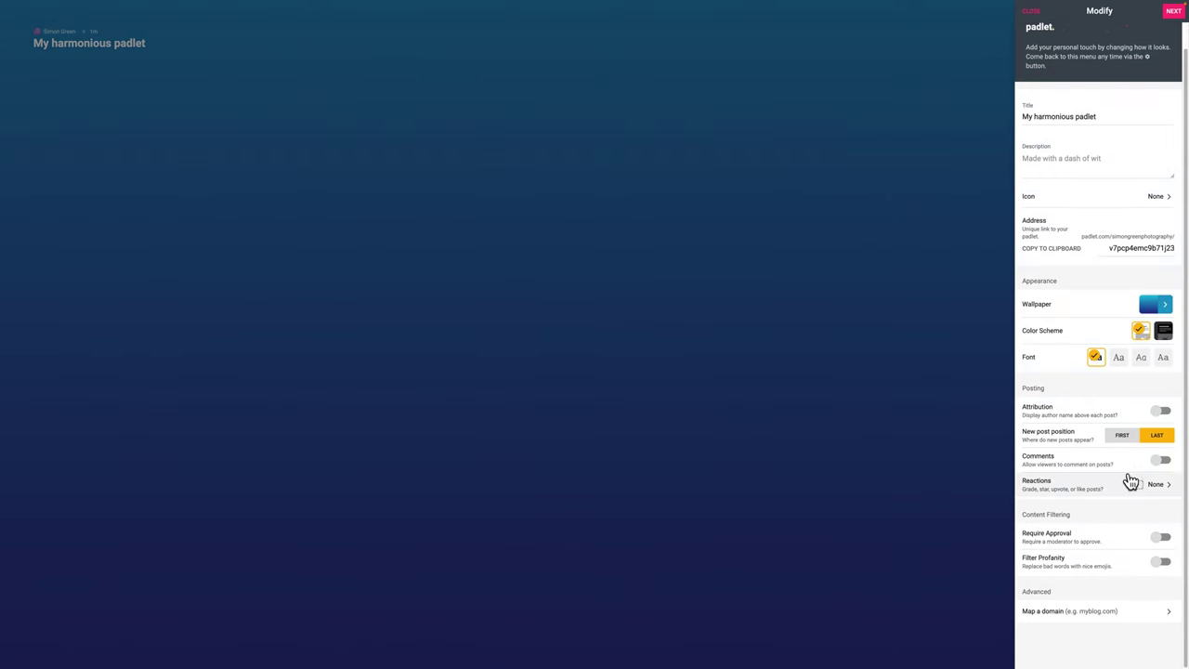
pyautogui.scroll(1, 1131, 480)
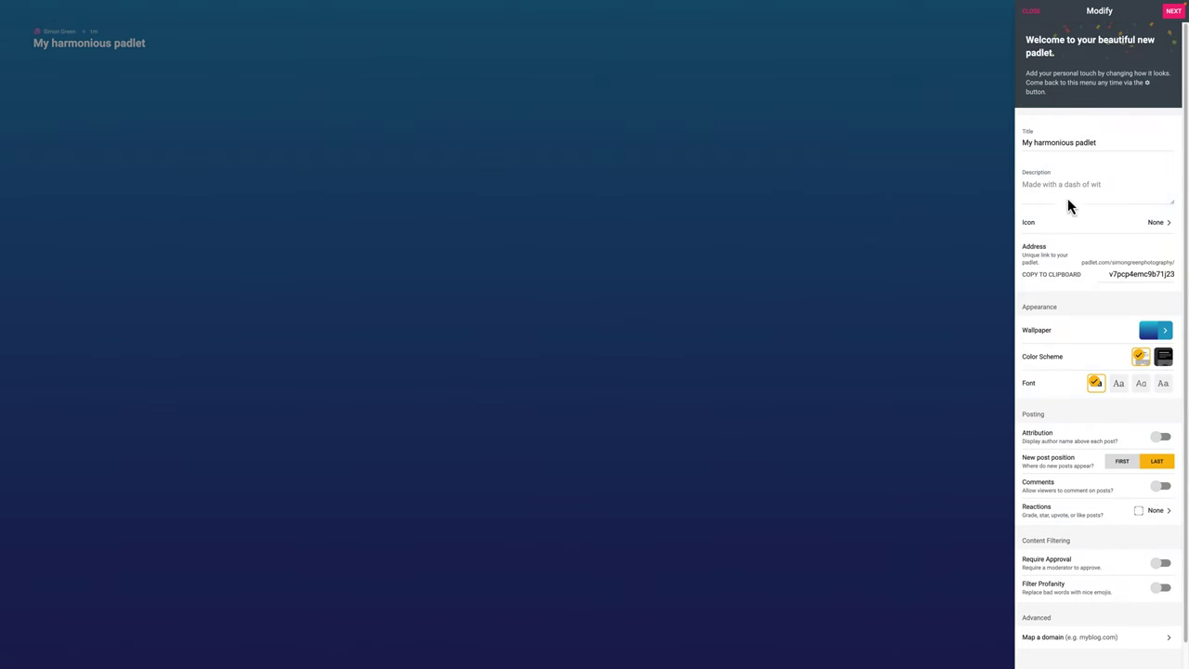
# Title the padlet 'Padlet' and give it the description 'portfolio'
pyautogui.doubleClick(1050, 142)
pyautogui.click(1051, 142)
pyautogui.write('Pa')
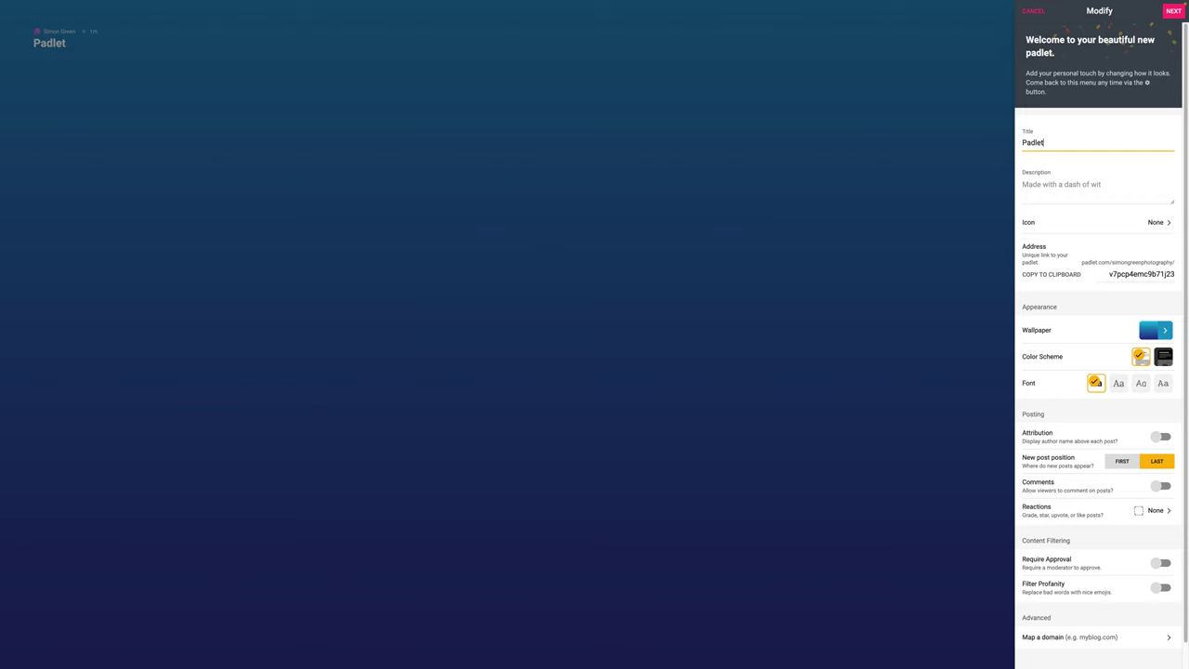
pyautogui.click(1073, 184)
pyautogui.write('portfolio')
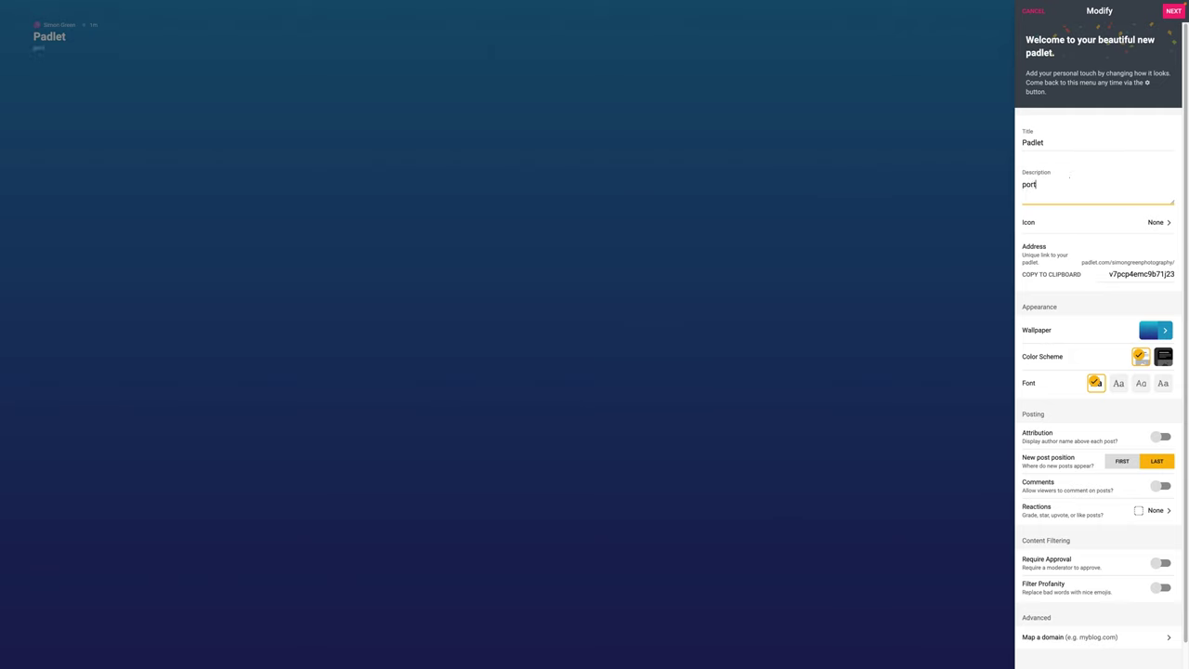
pyautogui.click(1152, 229)
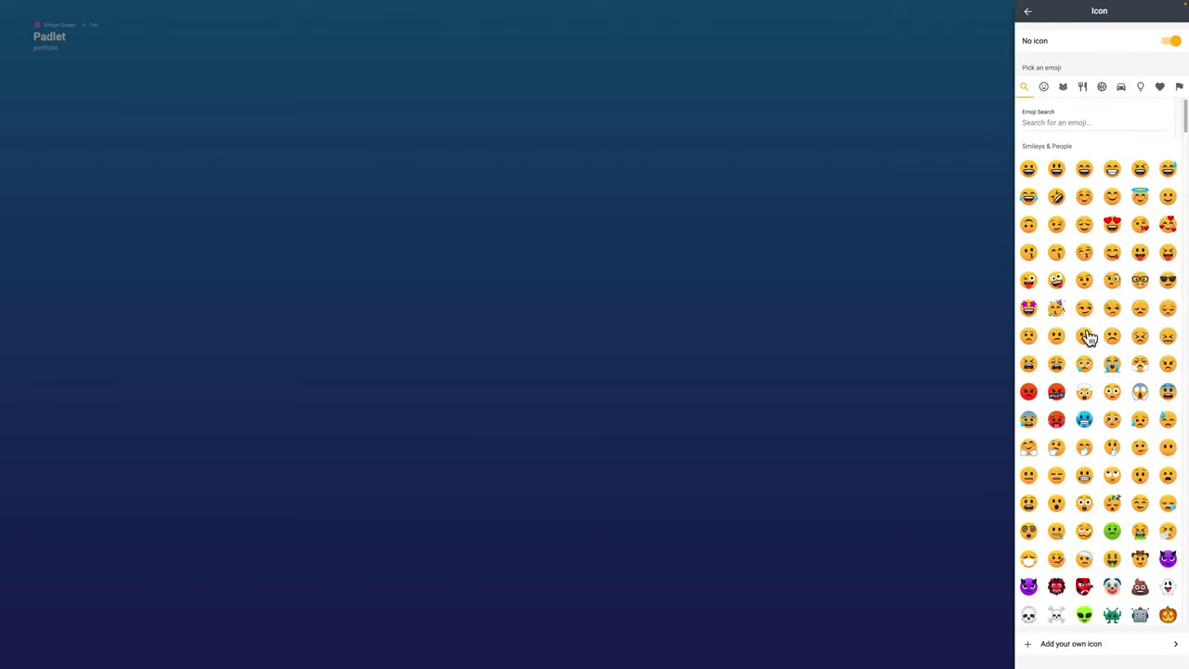
pyautogui.scroll(-10, 1088, 340)
pyautogui.scroll(5, 1096, 213)
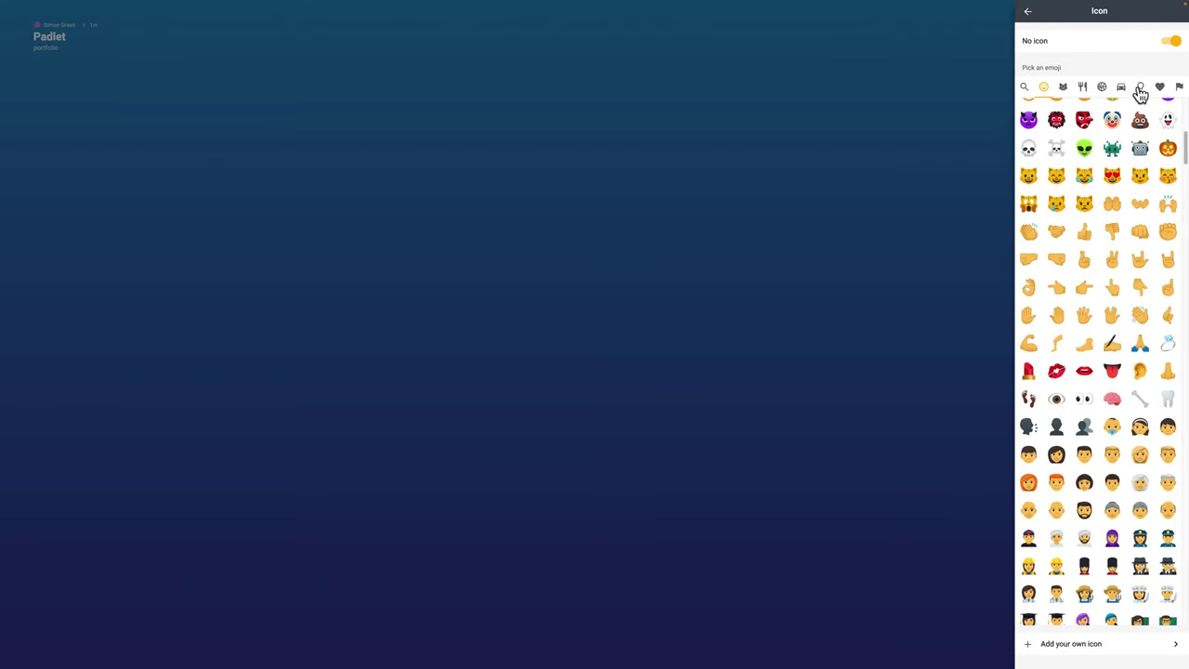
pyautogui.press('Escape')
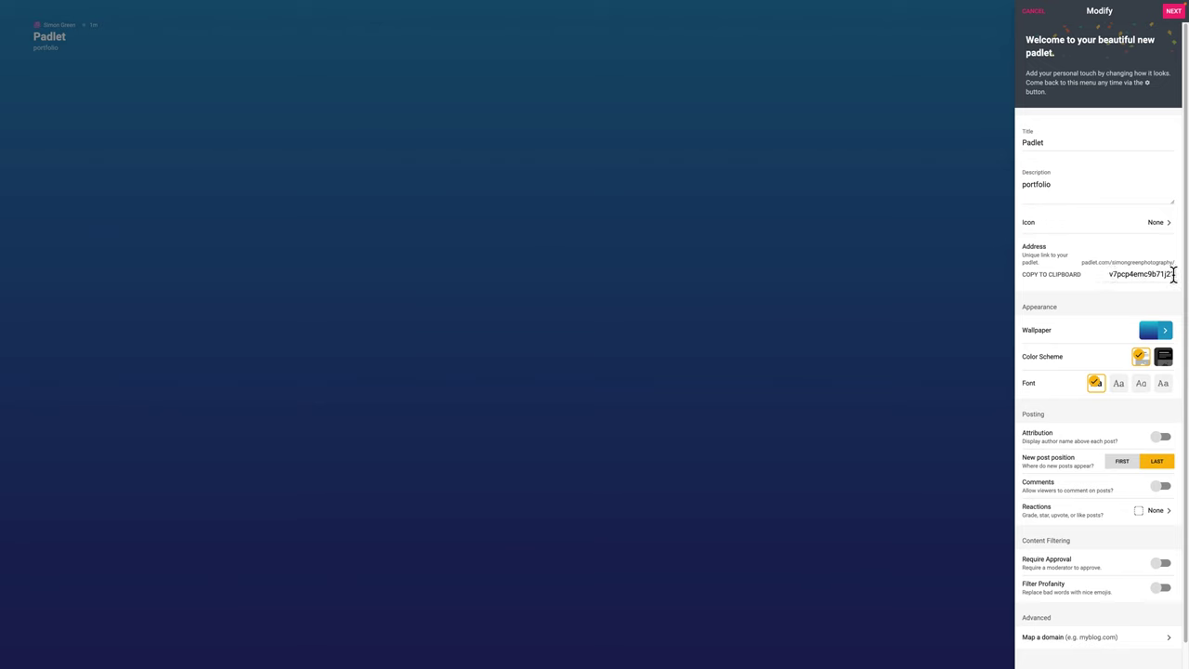
# Replace the auto-generated address with padlet_portfolio, using an underscore instead of the disallowed hyphen
pyautogui.doubleClick(1106, 275)
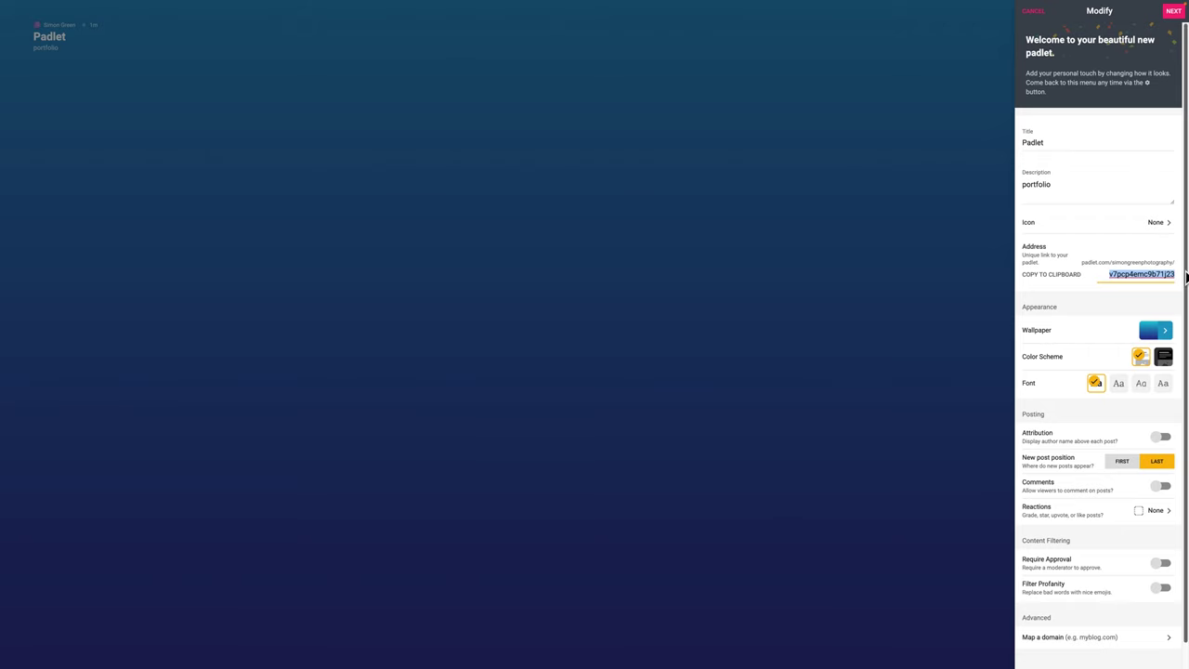
pyautogui.write('pad')
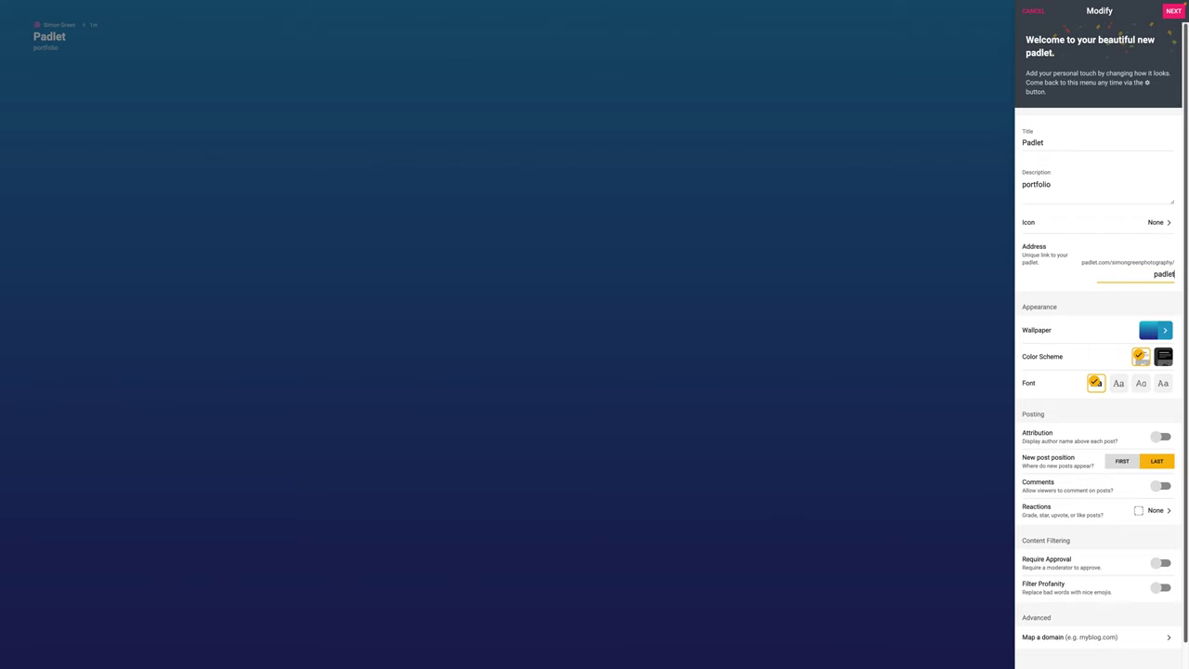
pyautogui.write('let-')
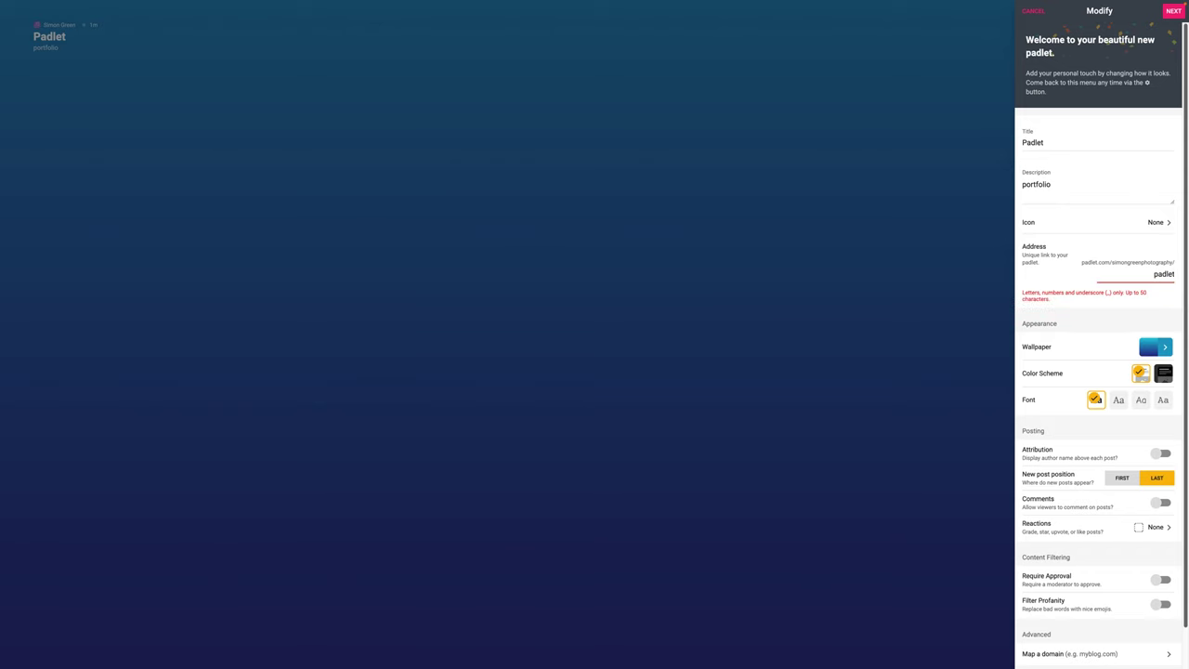
pyautogui.write('portfolio')
pyautogui.press('BackSpace')
pyautogui.write('_')
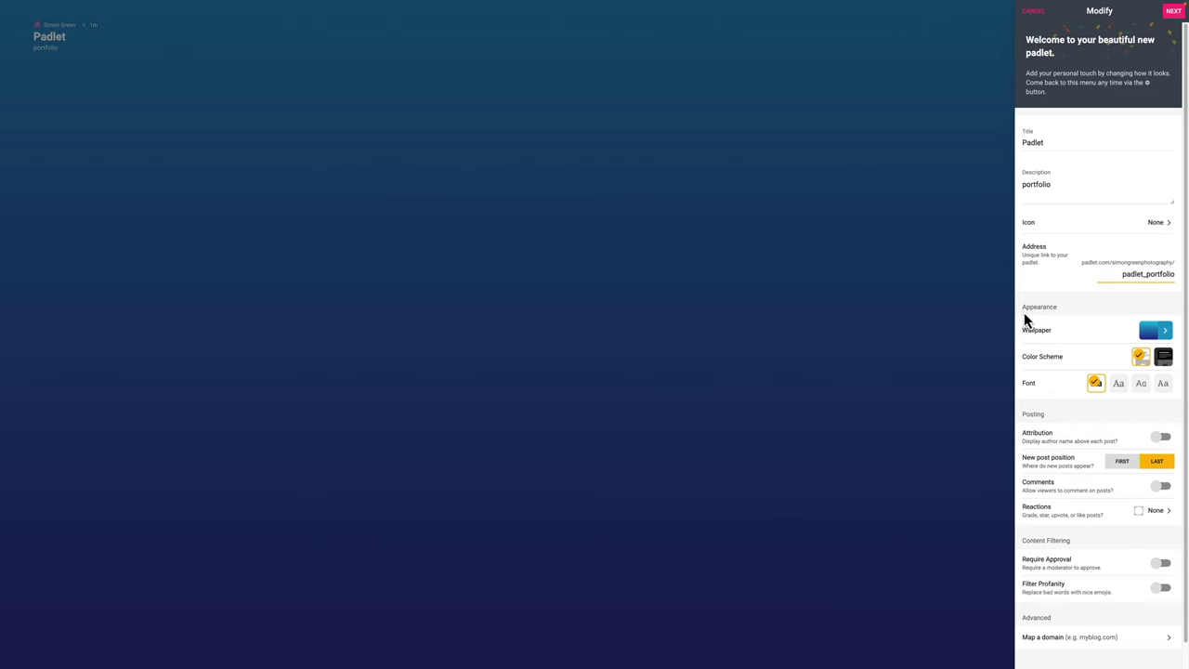
# Replace the blue gradient wallpaper with a plain grey solid colour
pyautogui.scroll(-1, 1067, 380)
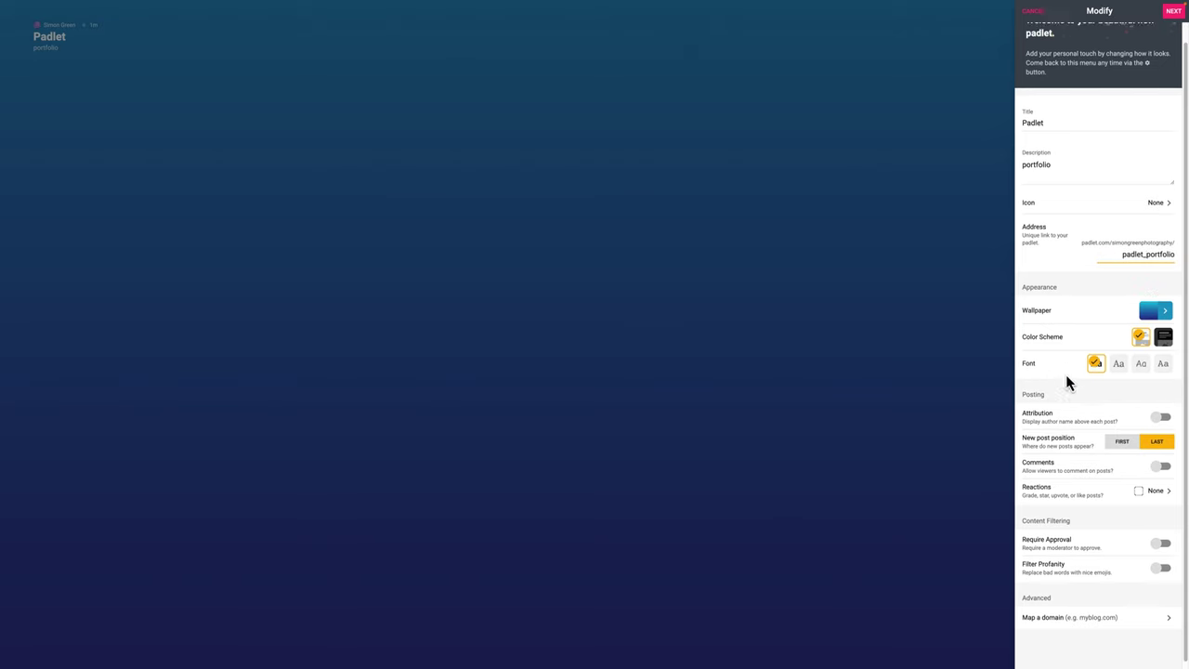
pyautogui.click(1153, 315)
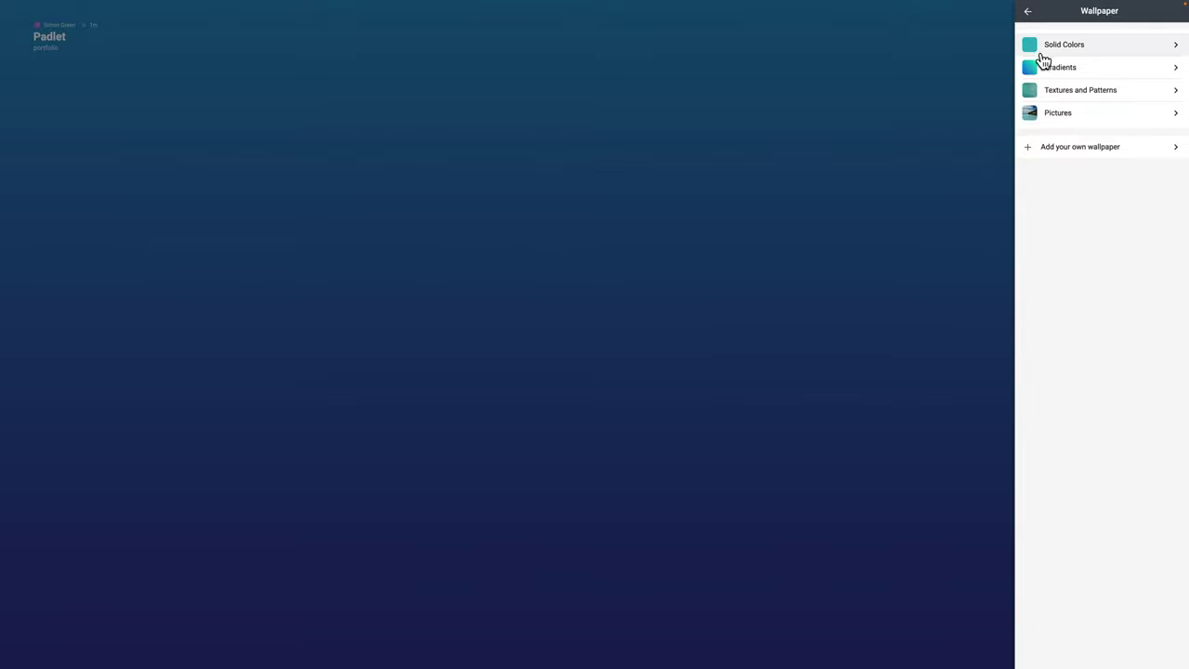
pyautogui.click(1042, 58)
pyautogui.click(1060, 199)
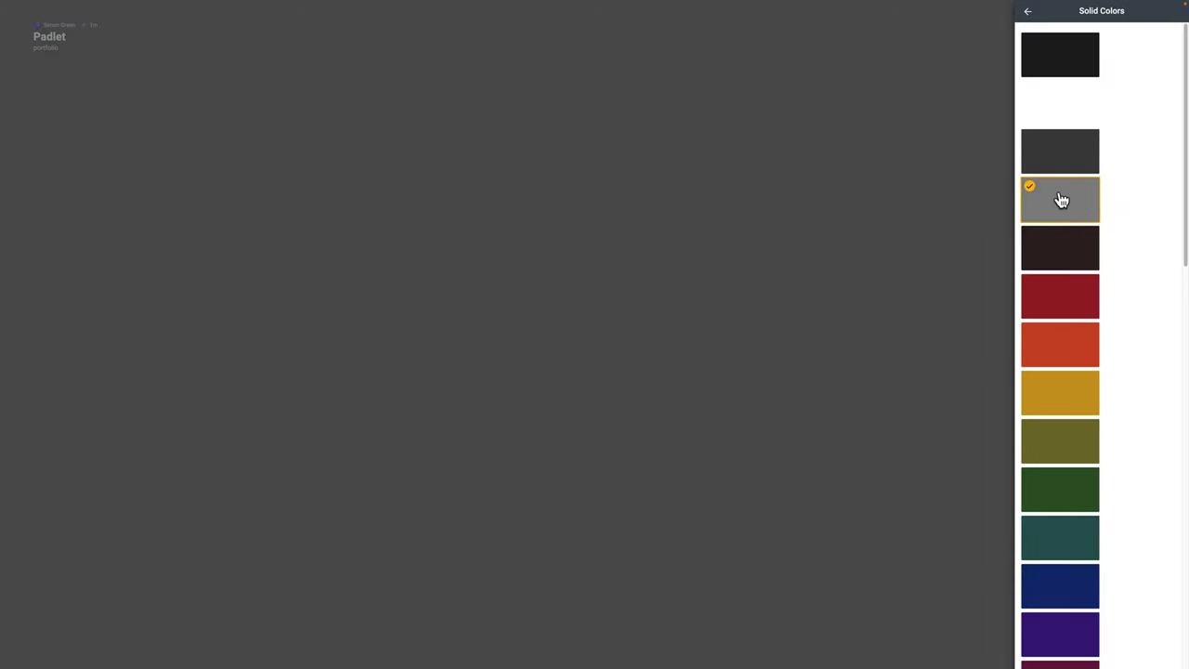
pyautogui.click(1024, 13)
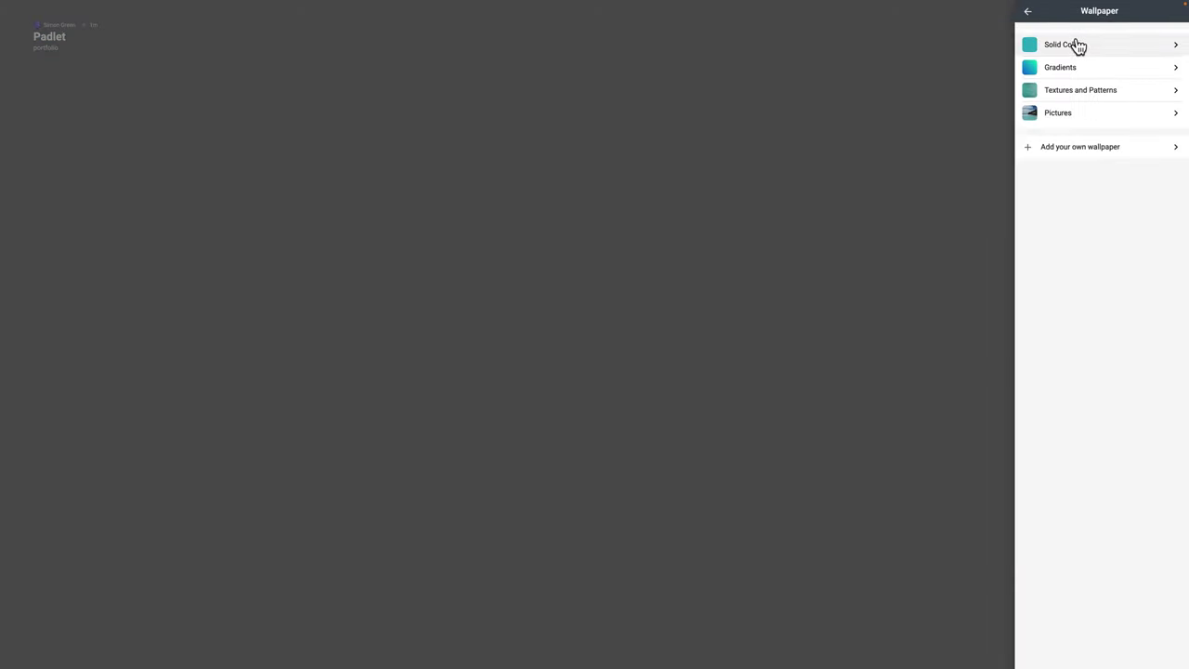
pyautogui.click(1028, 19)
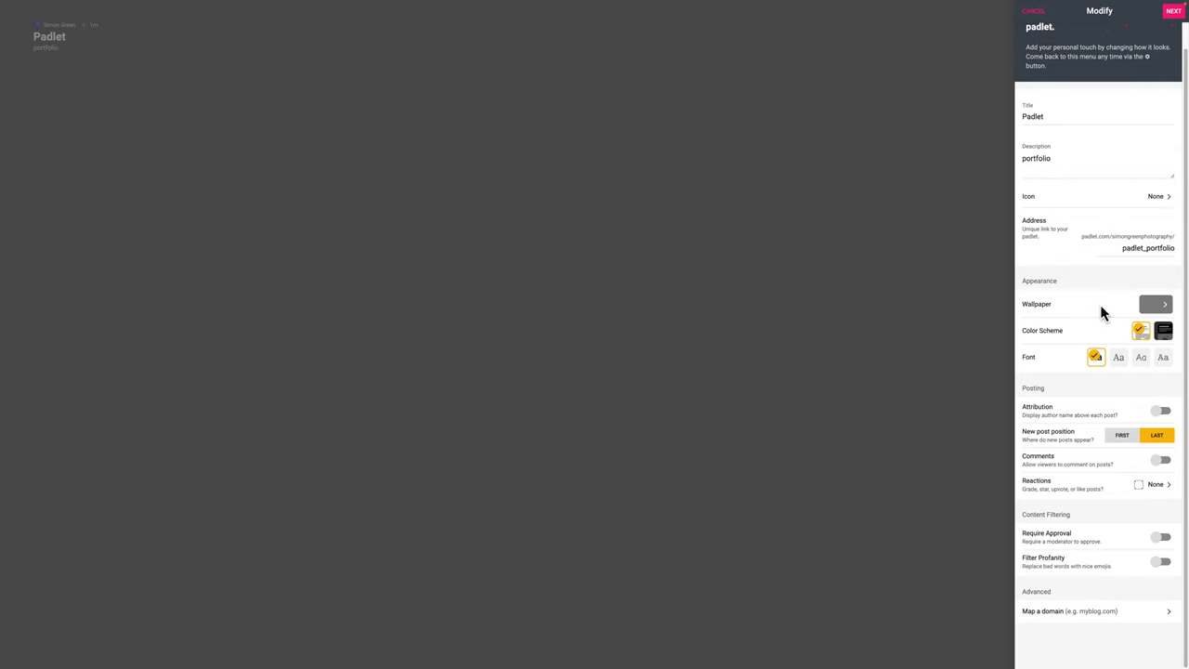